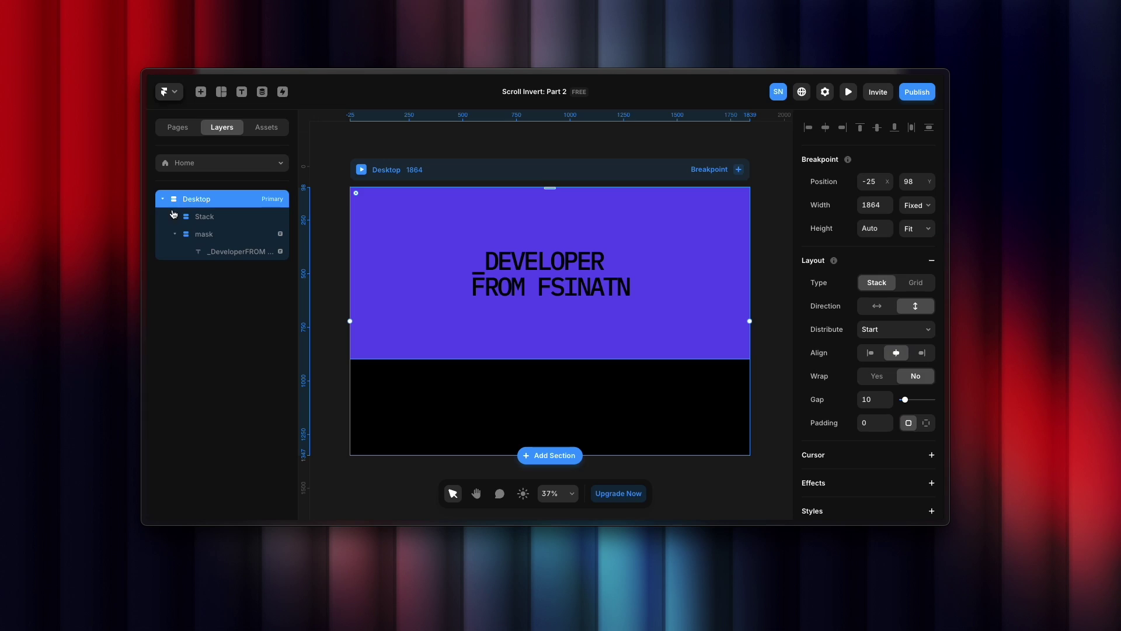
left_click(162, 199)
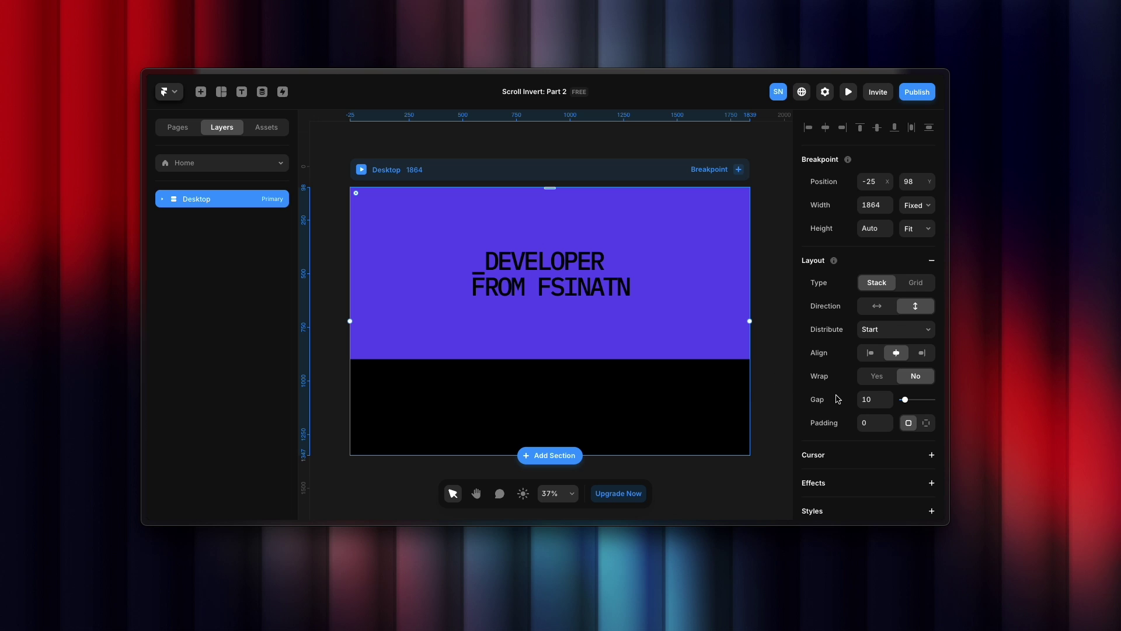
scroll(839, 398, "down", 2)
scroll(829, 237, "up", 2)
left_click(163, 202)
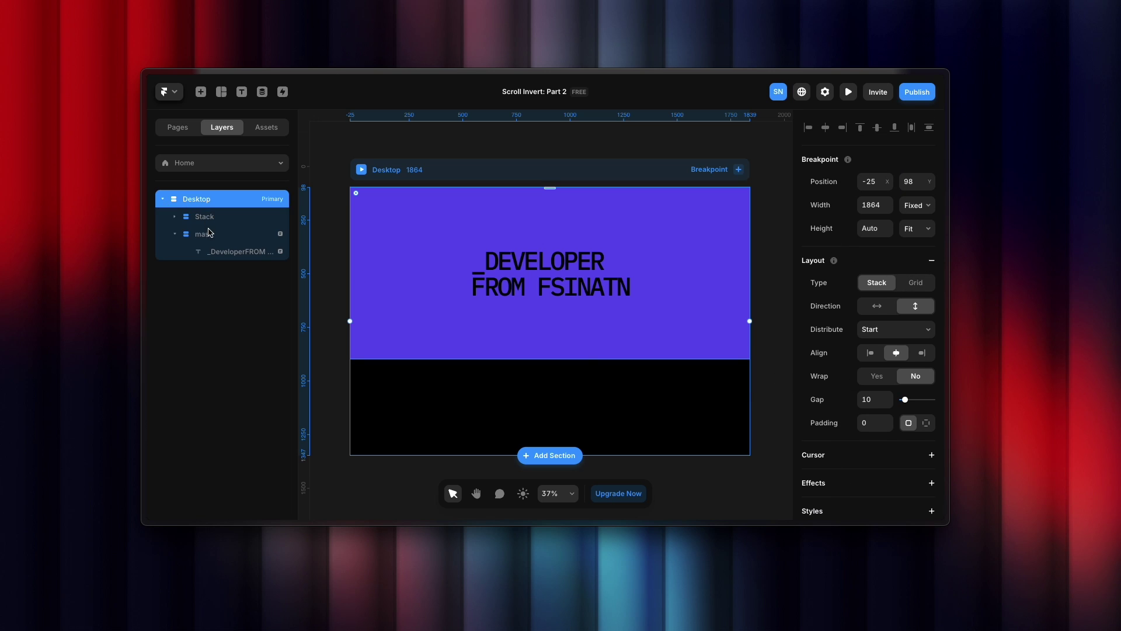
left_click(179, 230)
left_click(179, 235)
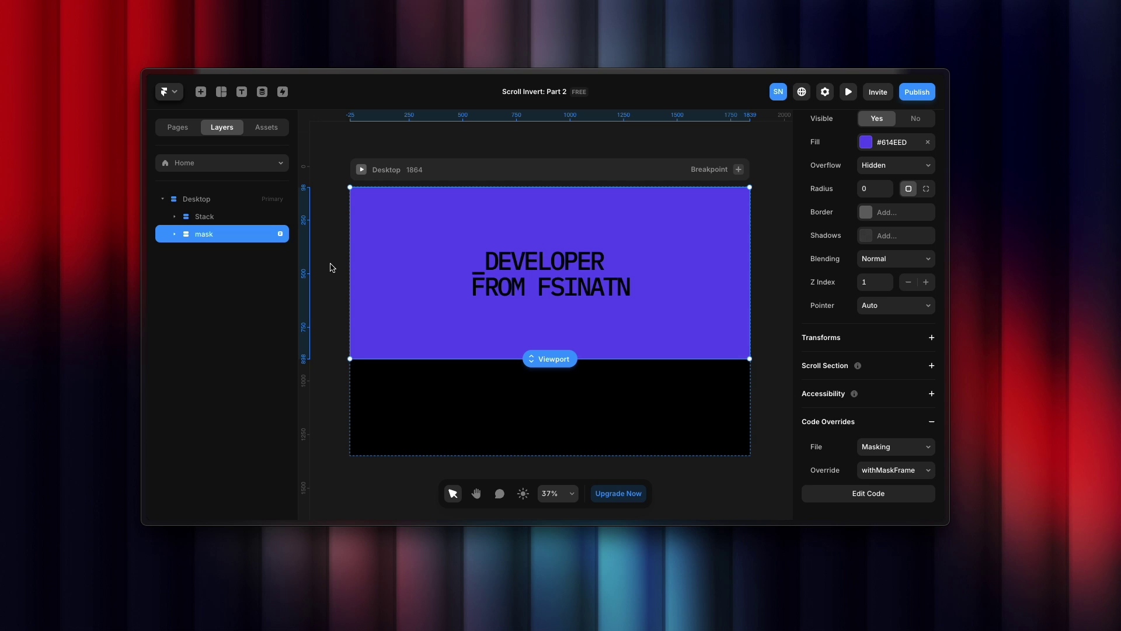
key("super+a")
left_click(325, 328)
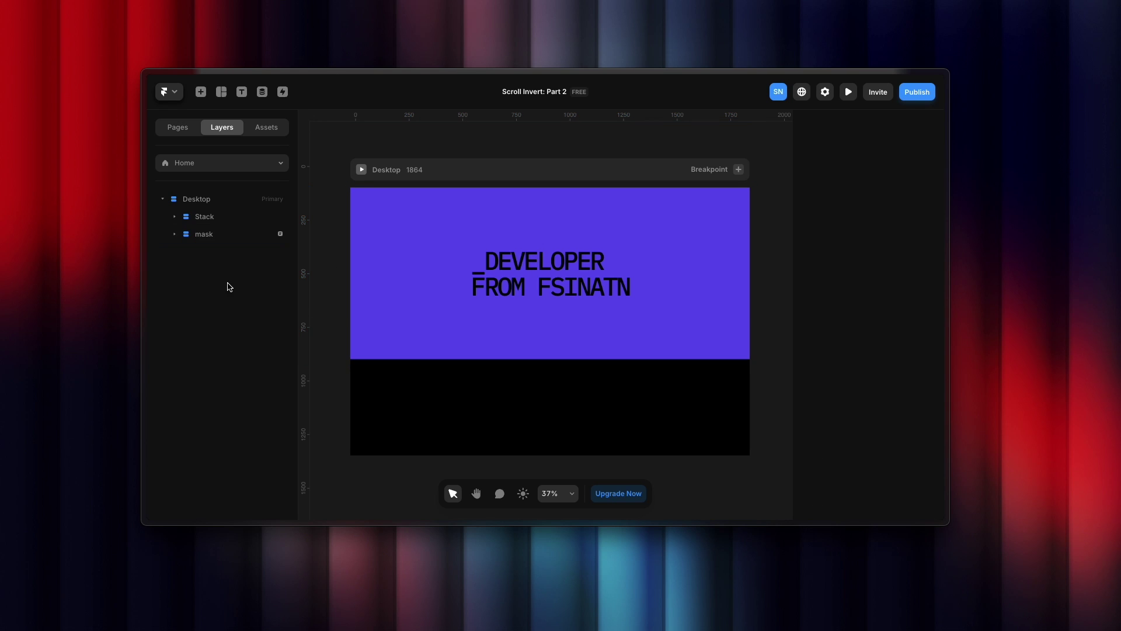
left_click(197, 238)
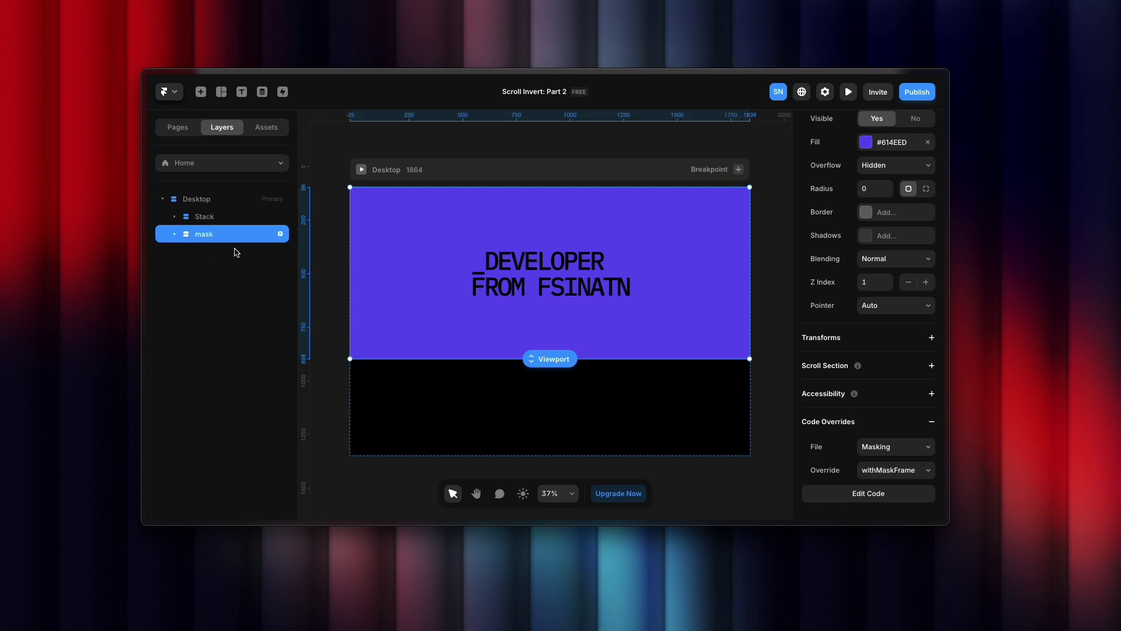
left_click(175, 235)
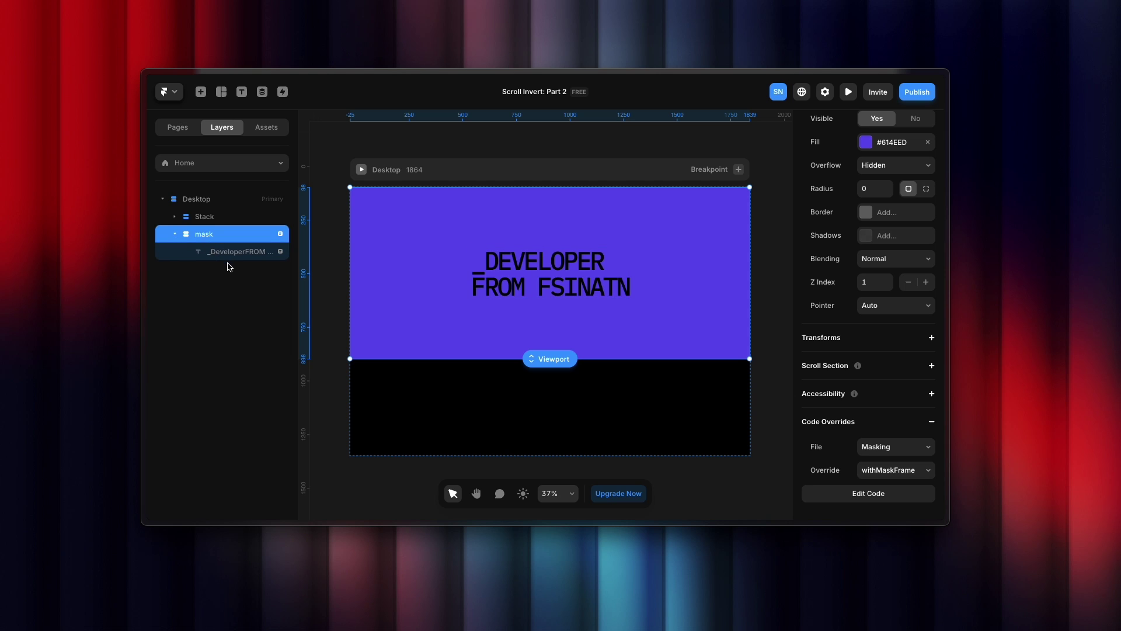
key("Return")
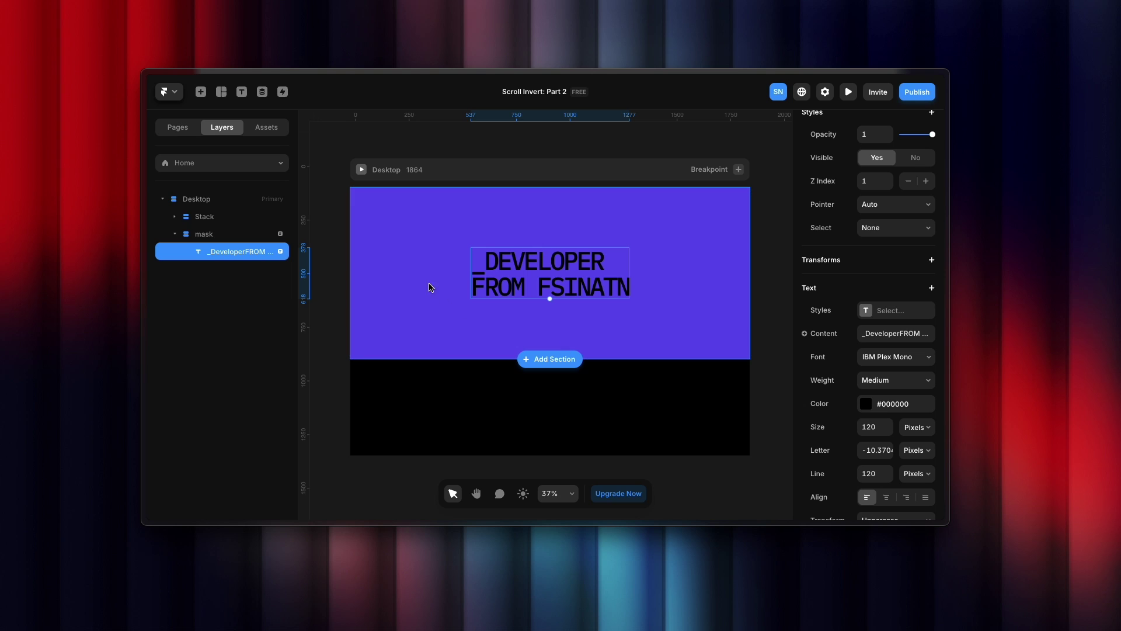
left_click(228, 234)
left_click(866, 142)
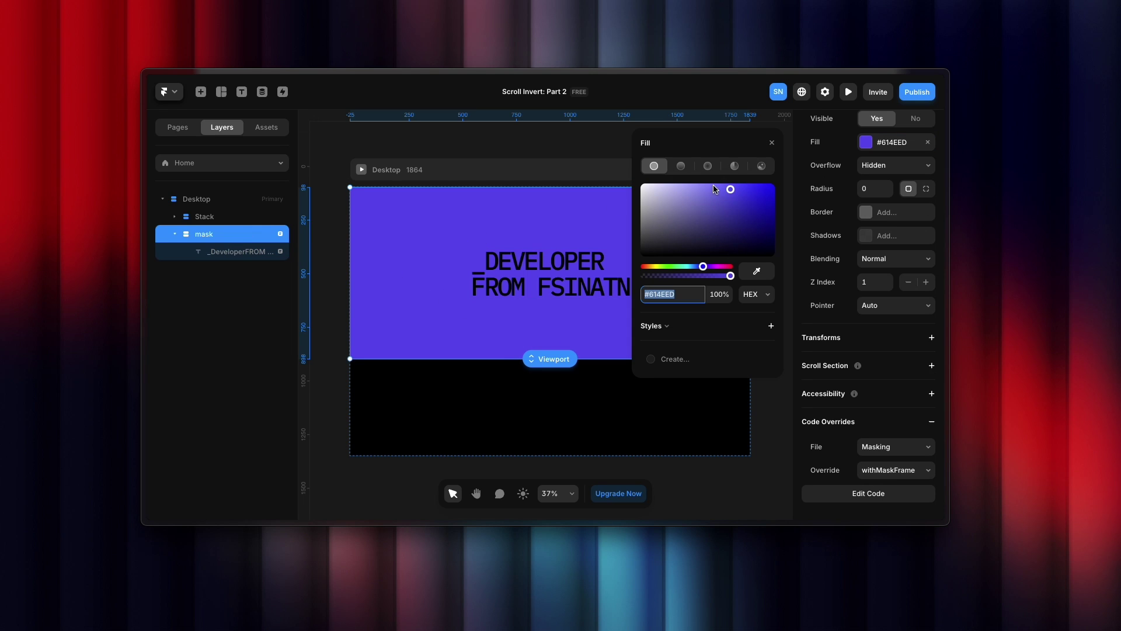
left_click(334, 244)
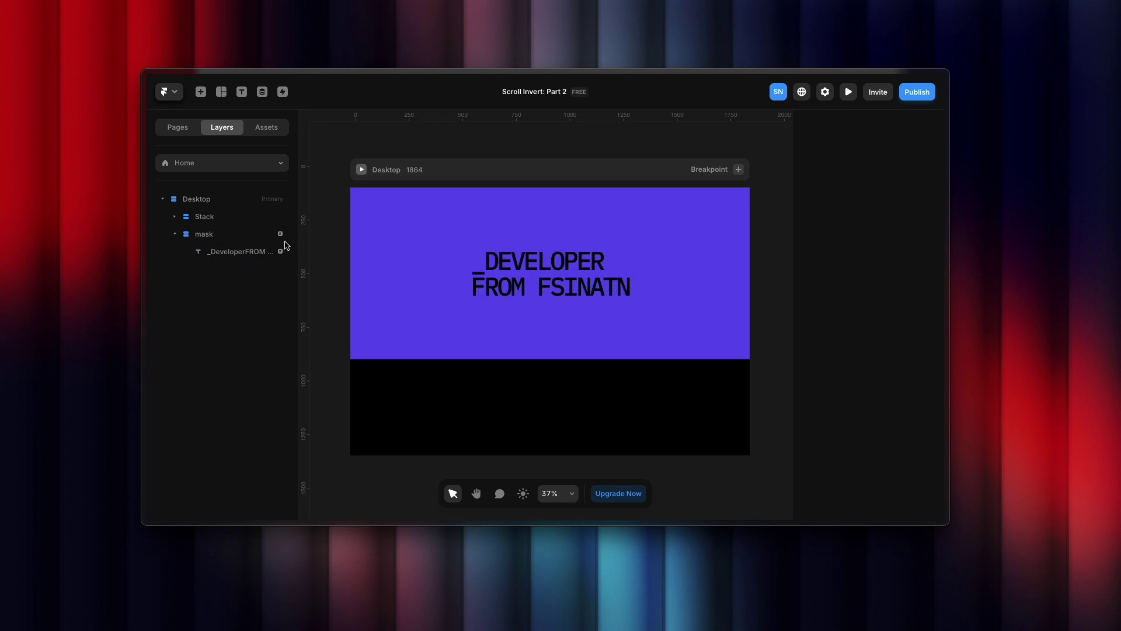
left_click(175, 234)
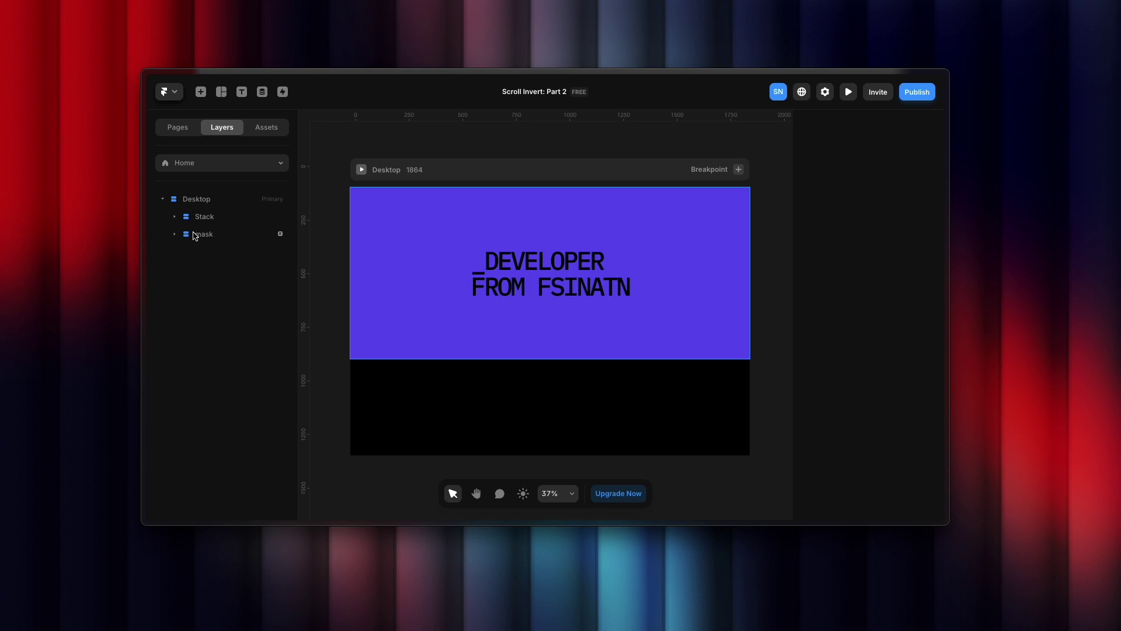
left_click(206, 218)
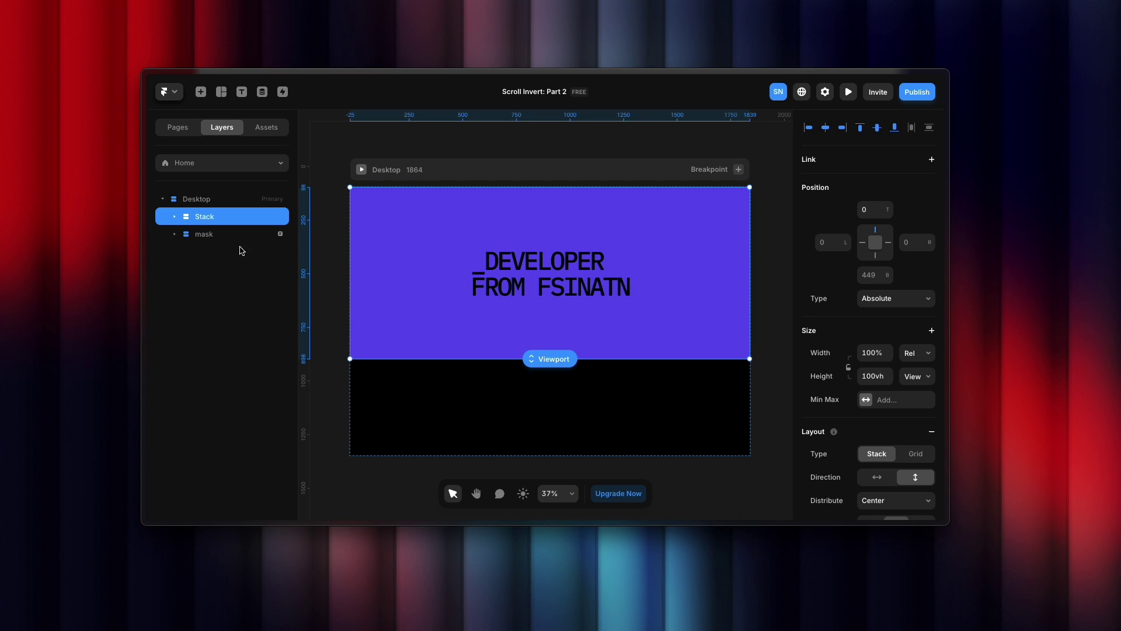
left_click(206, 235)
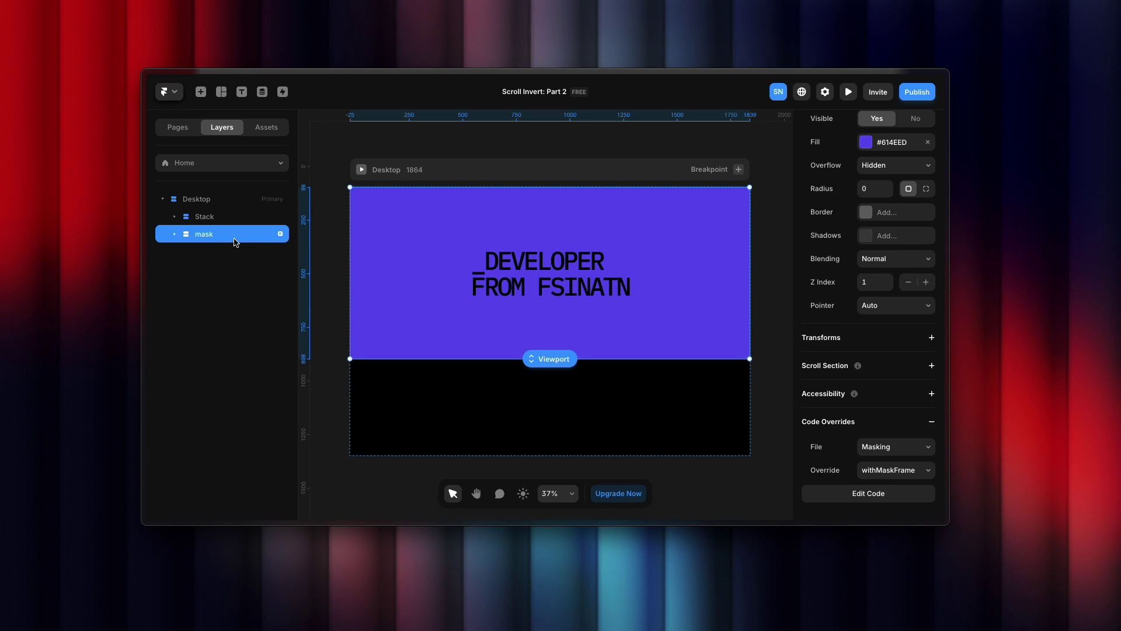
right_click(234, 237)
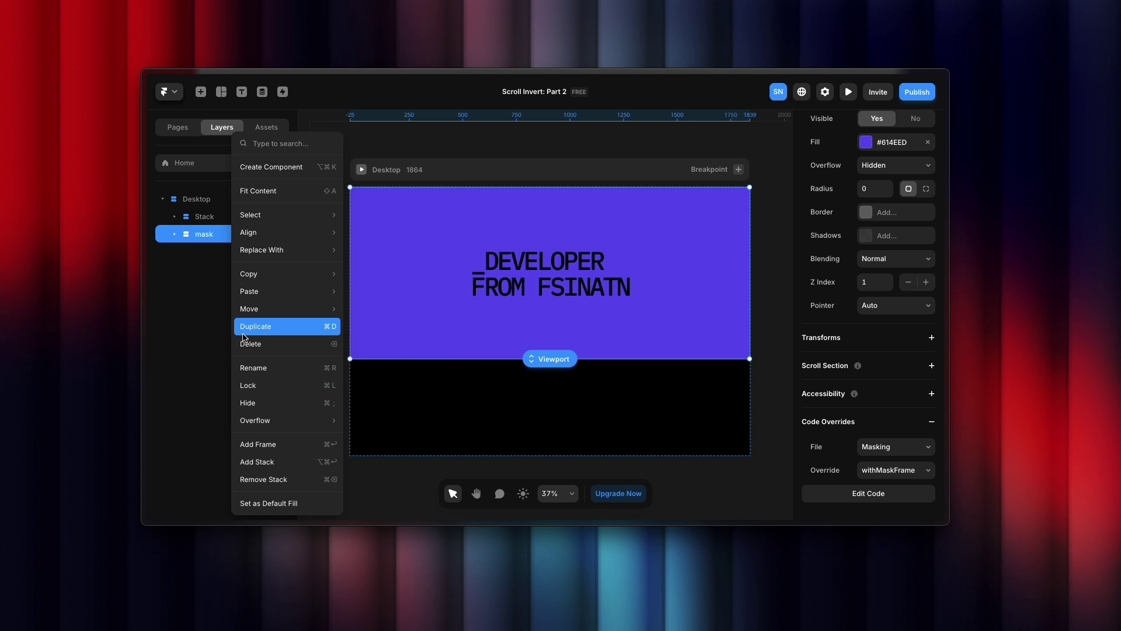
left_click(192, 229)
left_click(203, 217)
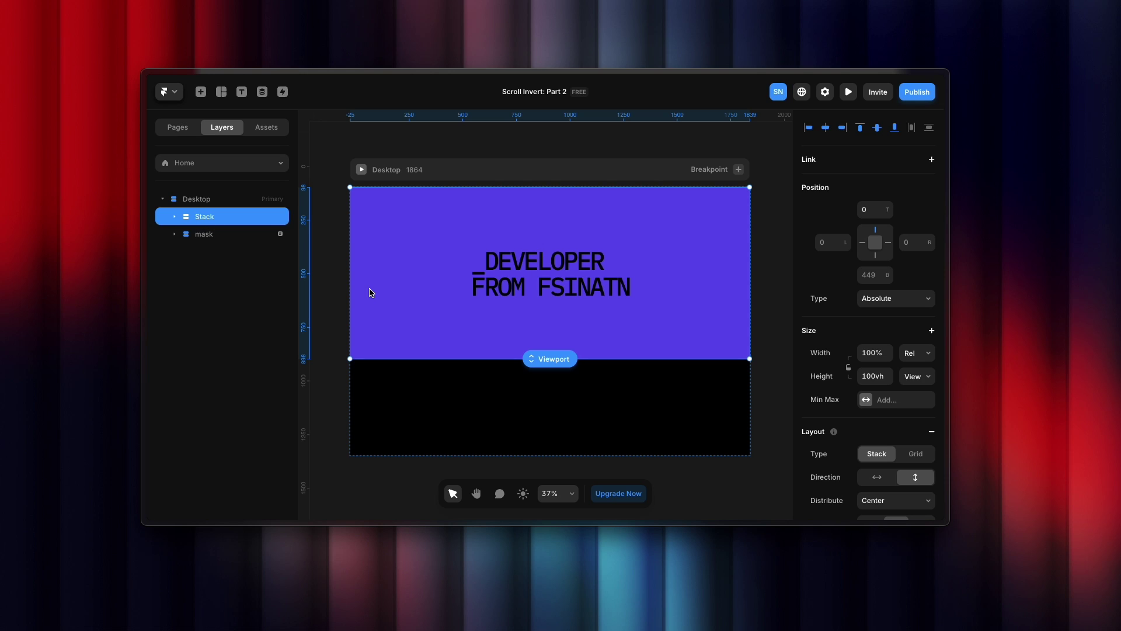
left_click(174, 217)
scroll(863, 403, "down", 6)
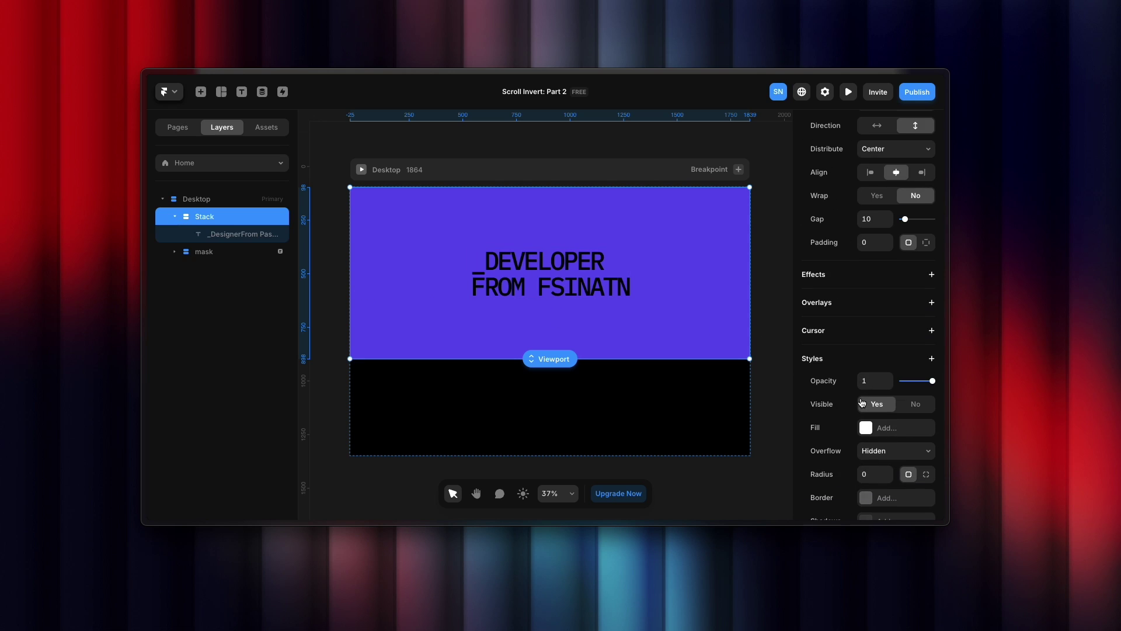
left_click(240, 234)
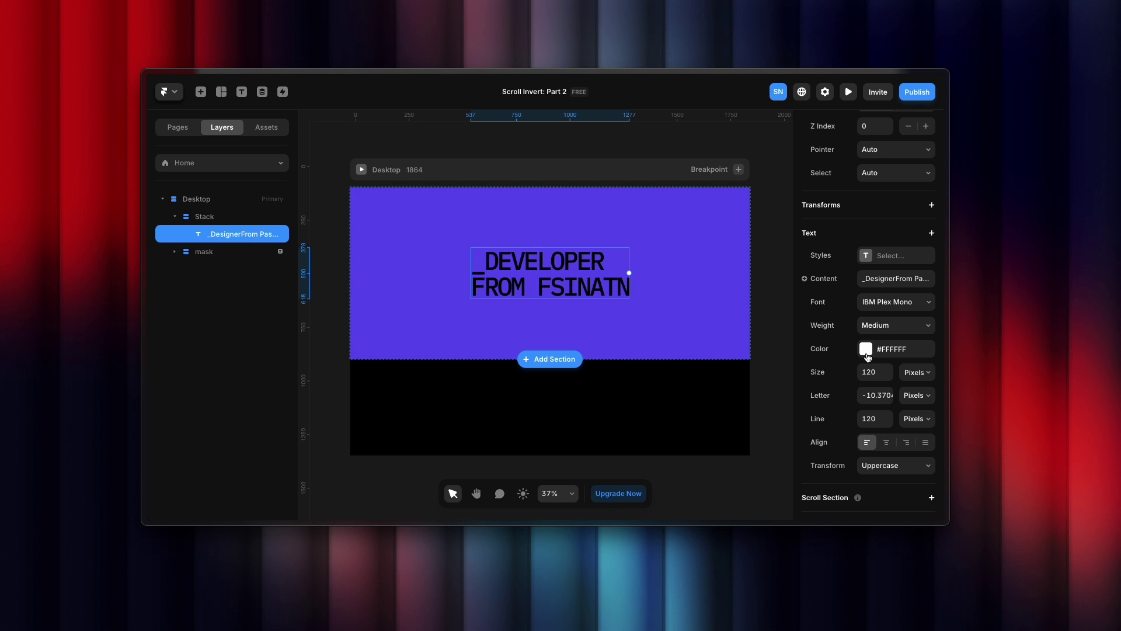
left_click(175, 217)
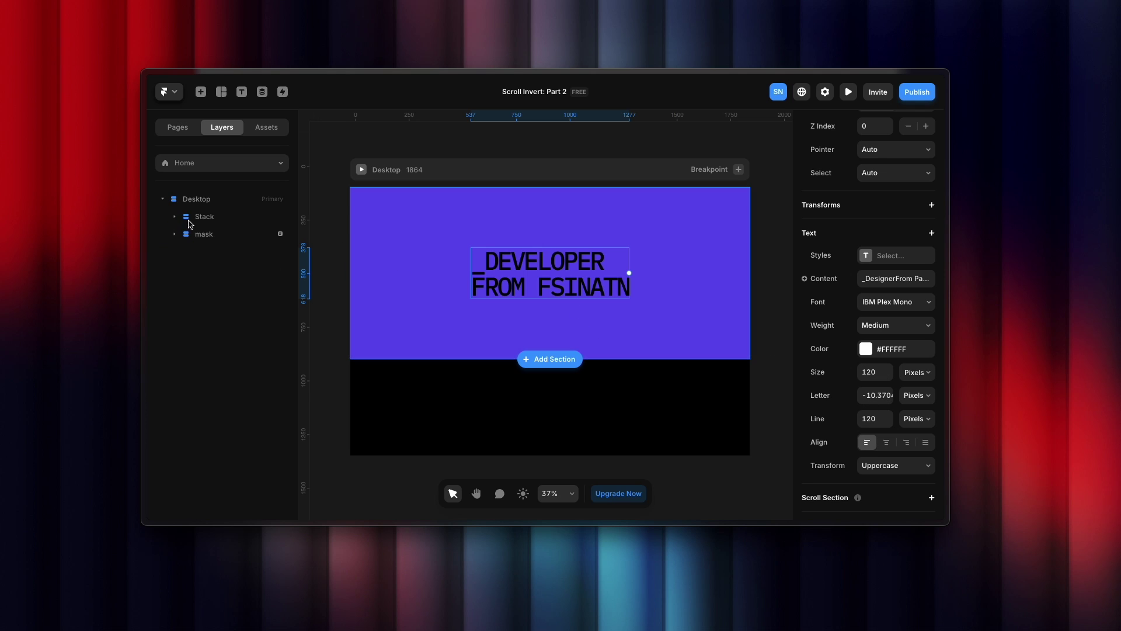
Step: Hide the purple mask frame, then make it visible again
right_click(216, 233)
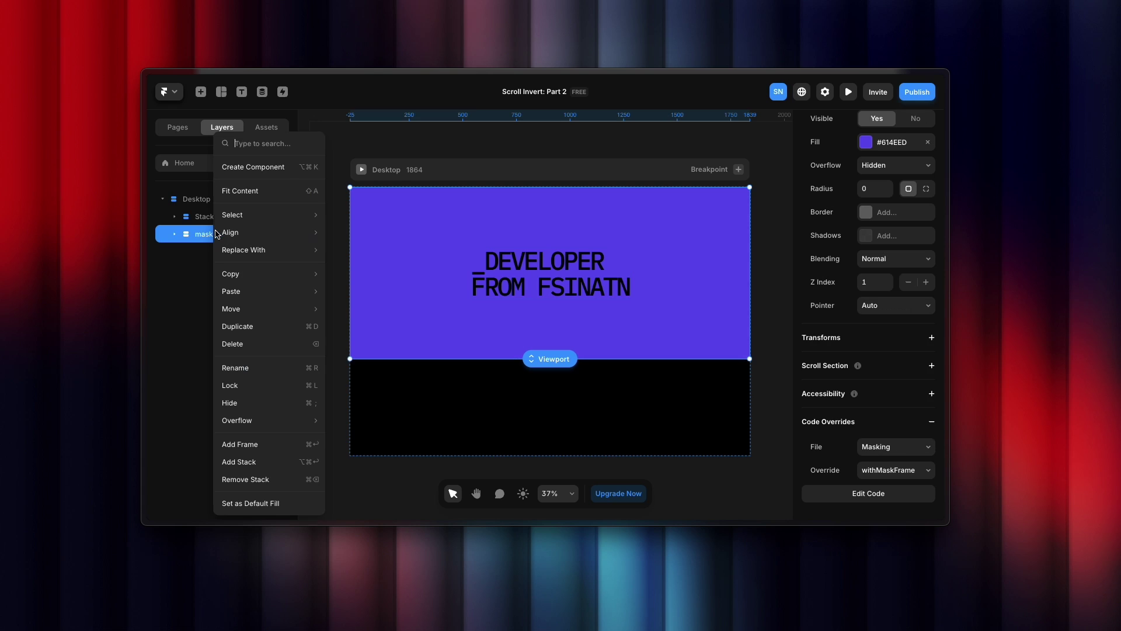
left_click(250, 397)
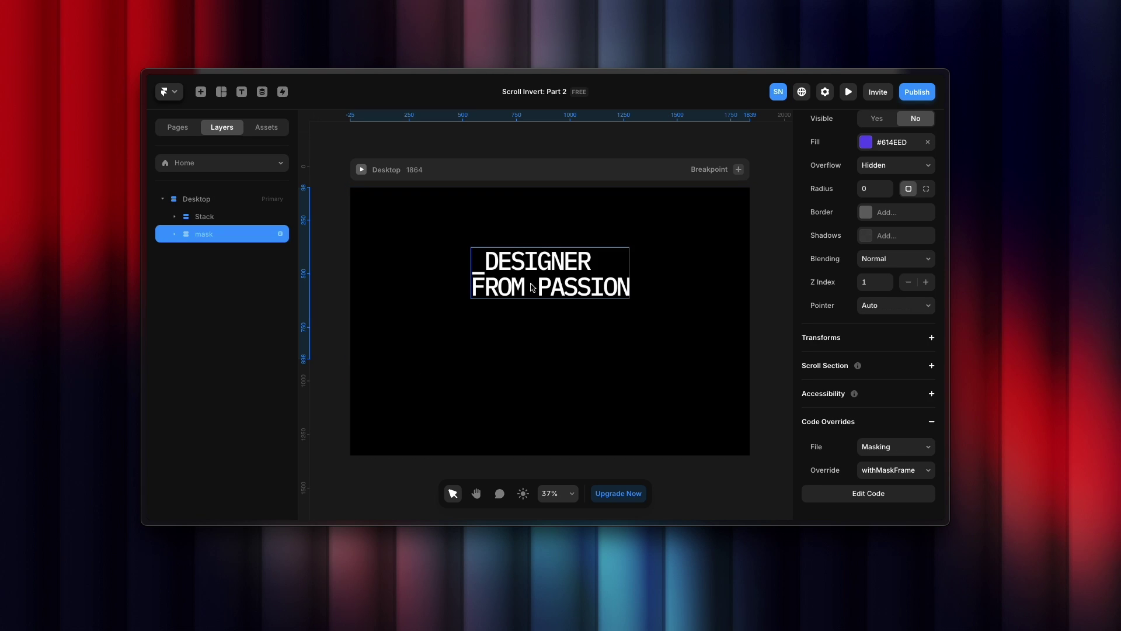
right_click(242, 234)
mouse_move(300, 428)
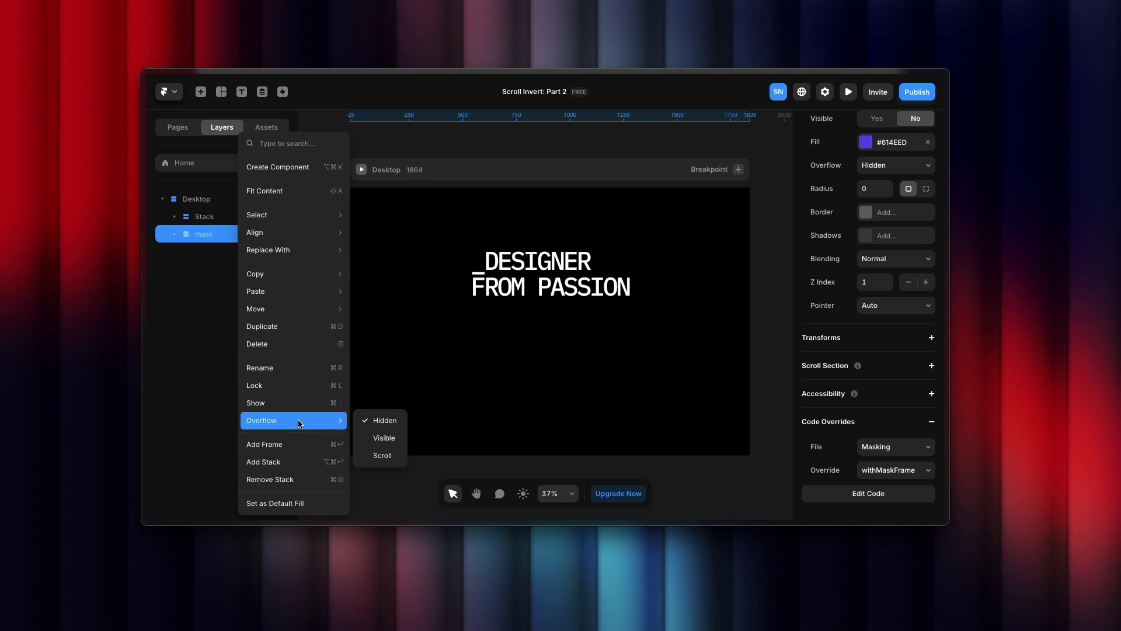
left_click(255, 402)
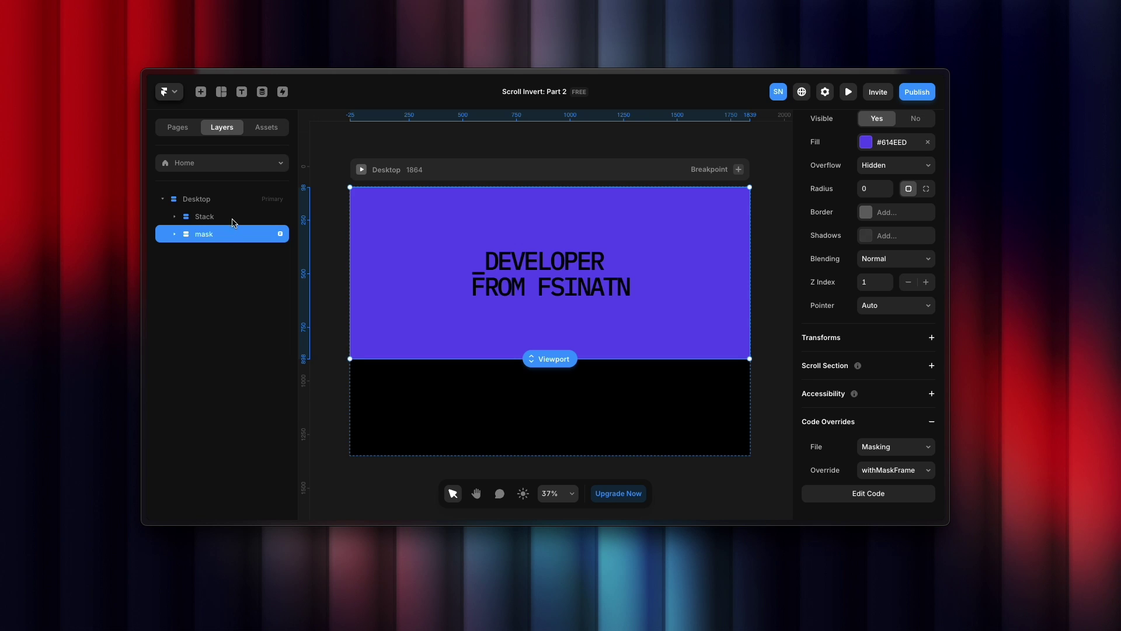
Step: Select the mask frame, try different opacities (leaving it at 1), and show the project's Assets
left_click(234, 218, "shift")
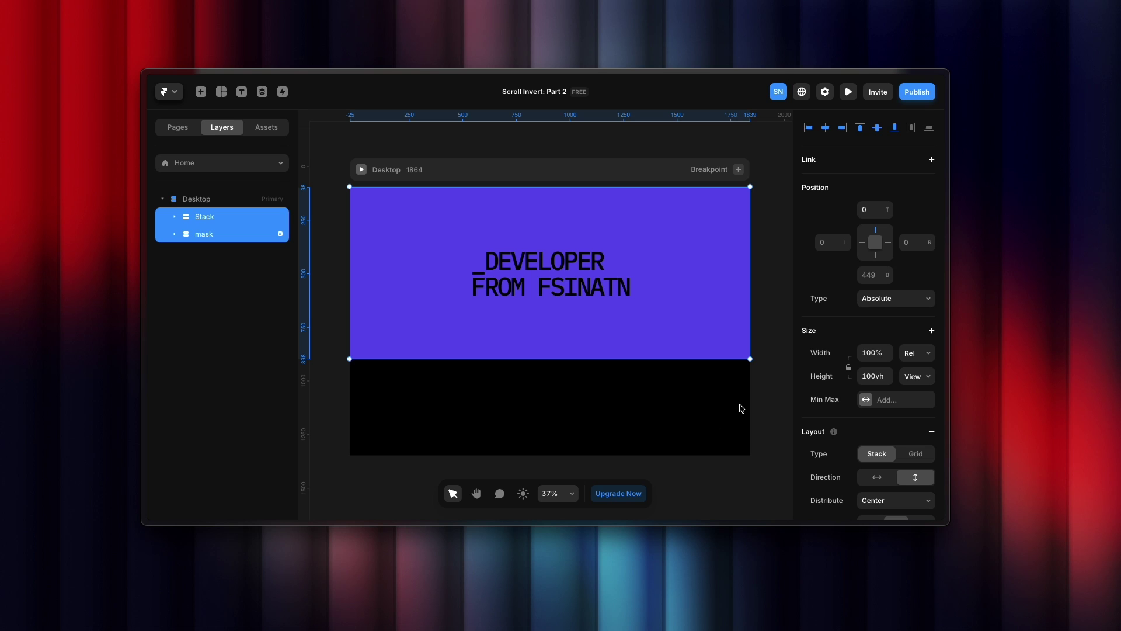
left_click(320, 279)
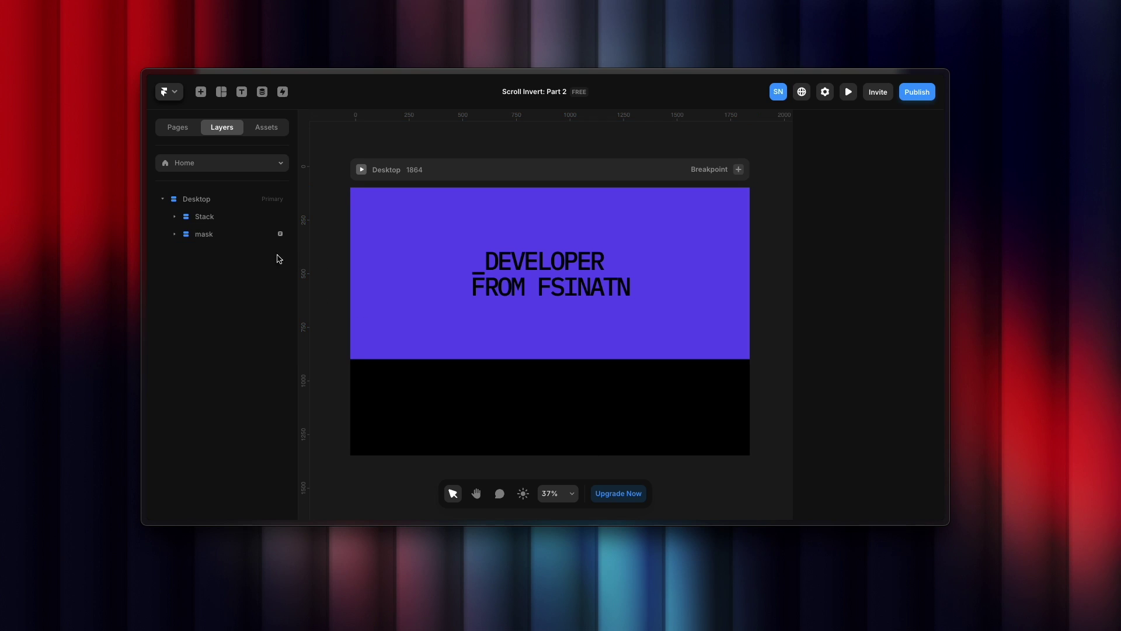
left_click(218, 236)
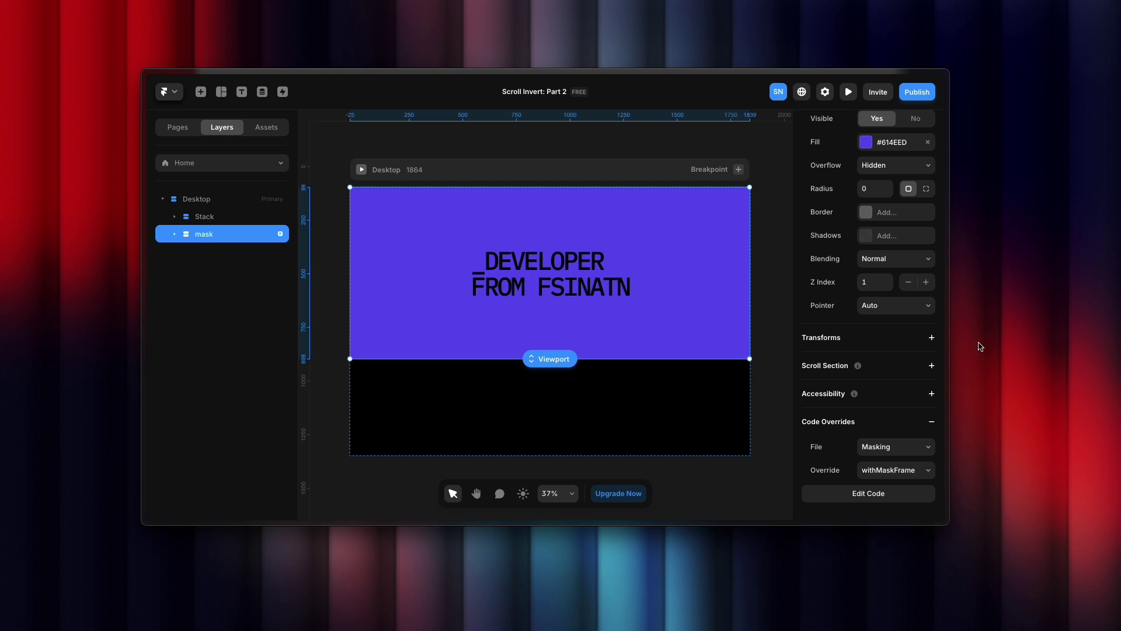
scroll(911, 304, "up", 3)
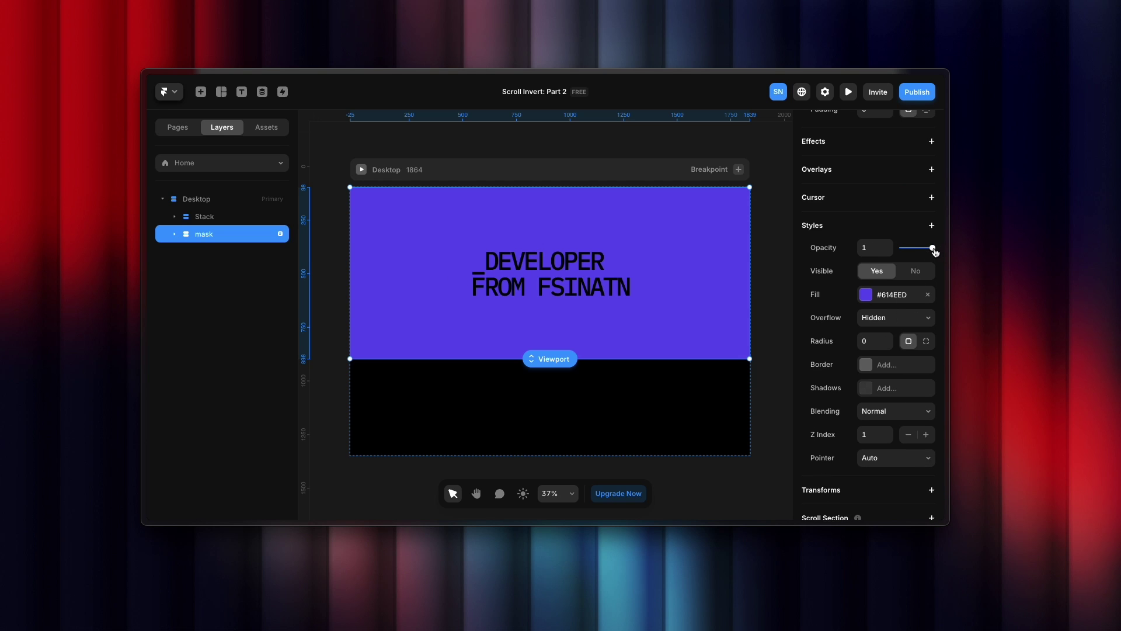
mouse_move(934, 251)
left_mouse_down()
mouse_move(918, 250)
mouse_move(934, 250)
left_mouse_up()
left_click(266, 127)
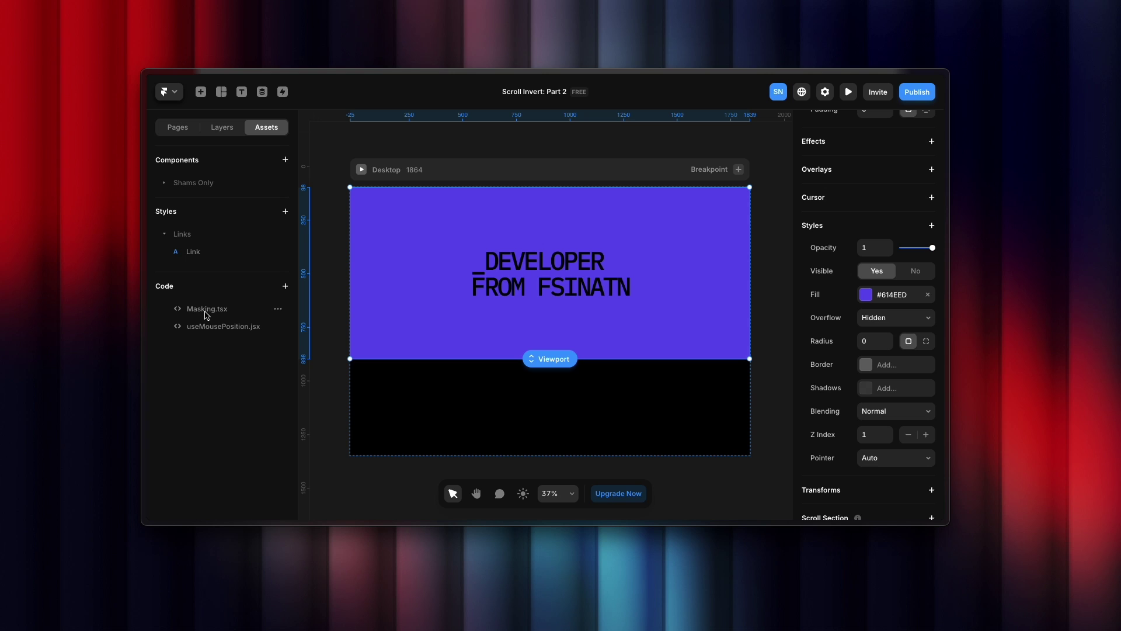
Step: Review Masking.tsx's MASKSIZE onHover value and the useMousePosition.jsx mouse-tracking hook, ending on useMousePosition.jsx
left_click(205, 310)
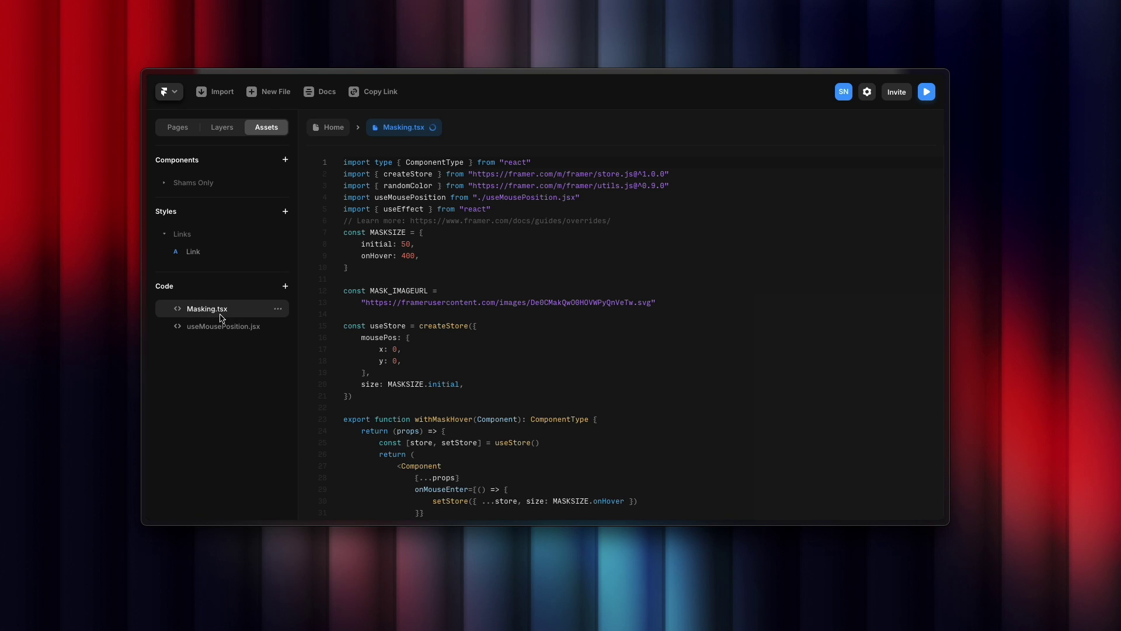
left_click(226, 328)
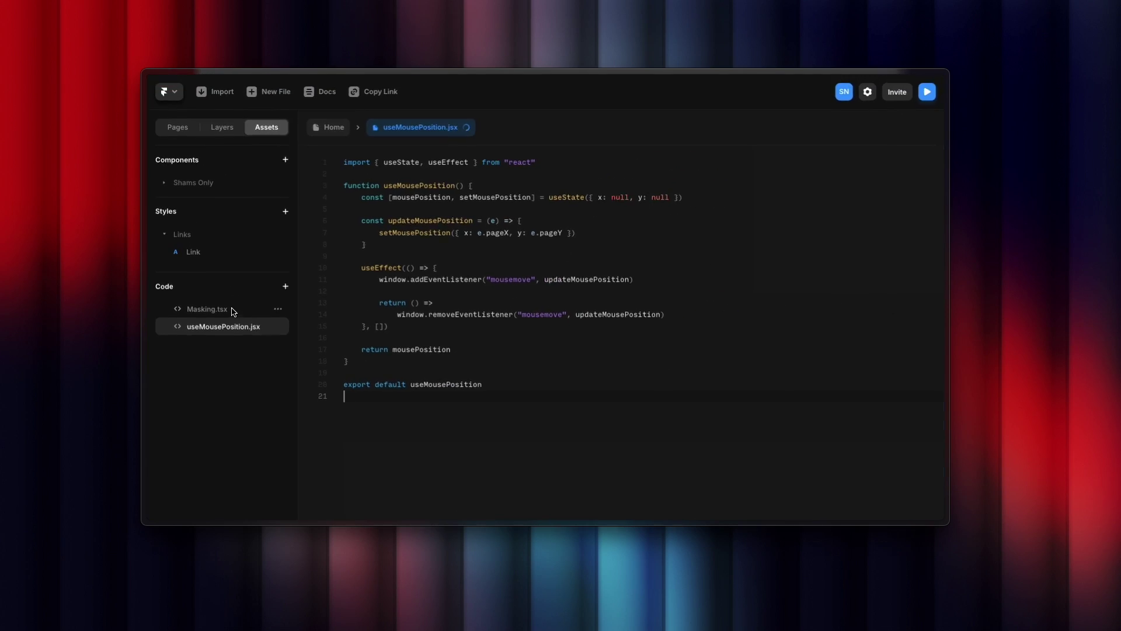
left_click(233, 309)
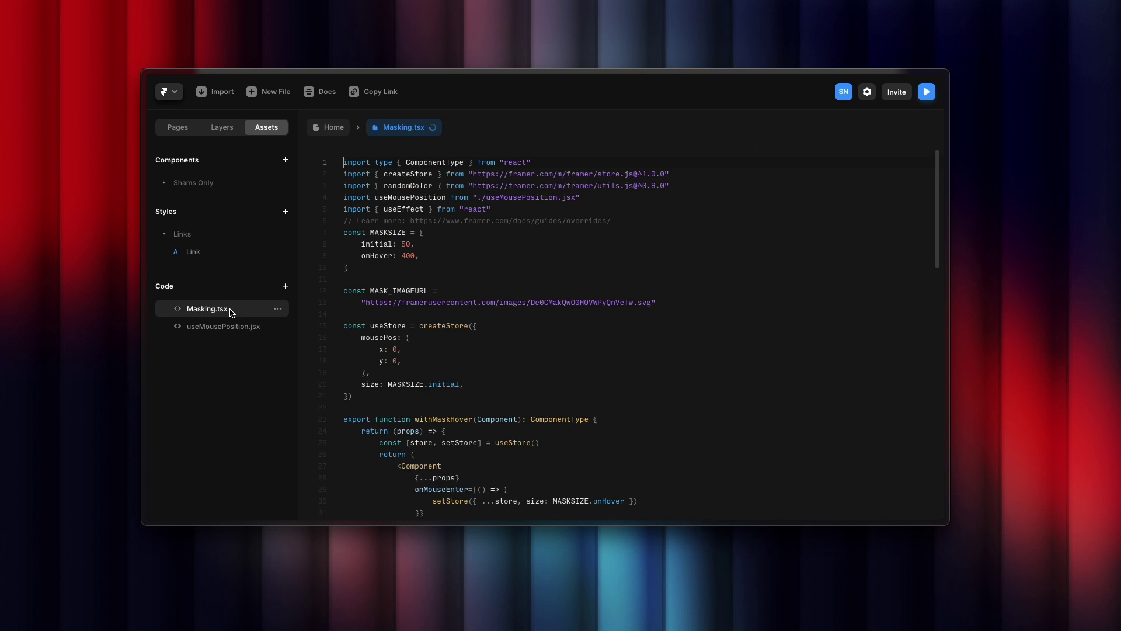
left_click(486, 254)
left_click(188, 329)
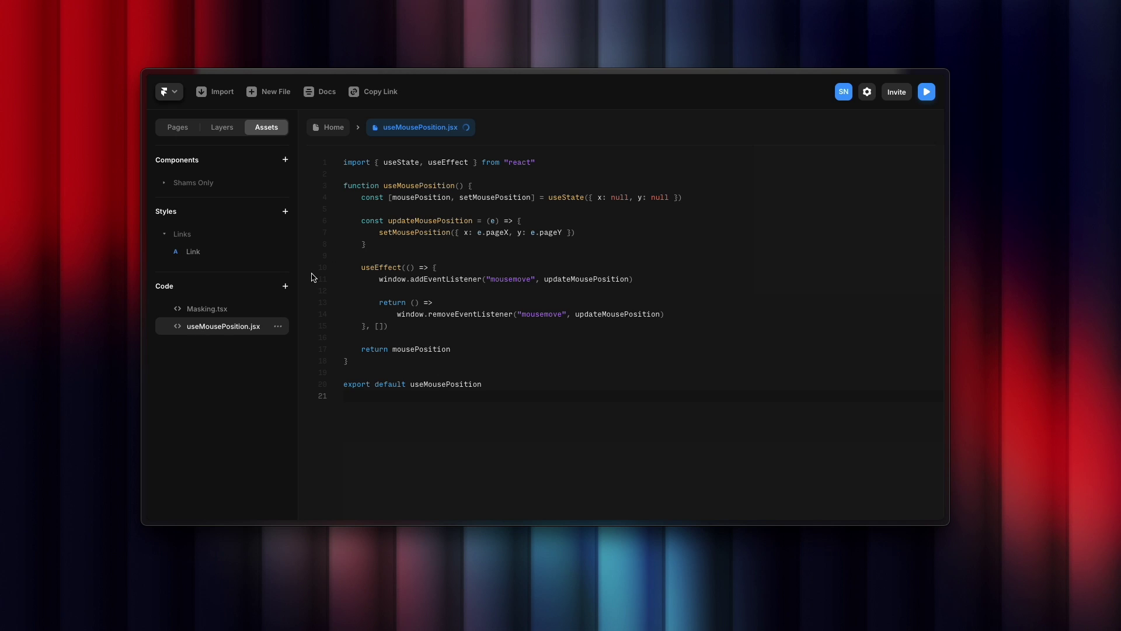
Step: Create an empty code file named Sham.jsx, then go back to the Home canvas
left_click(285, 285)
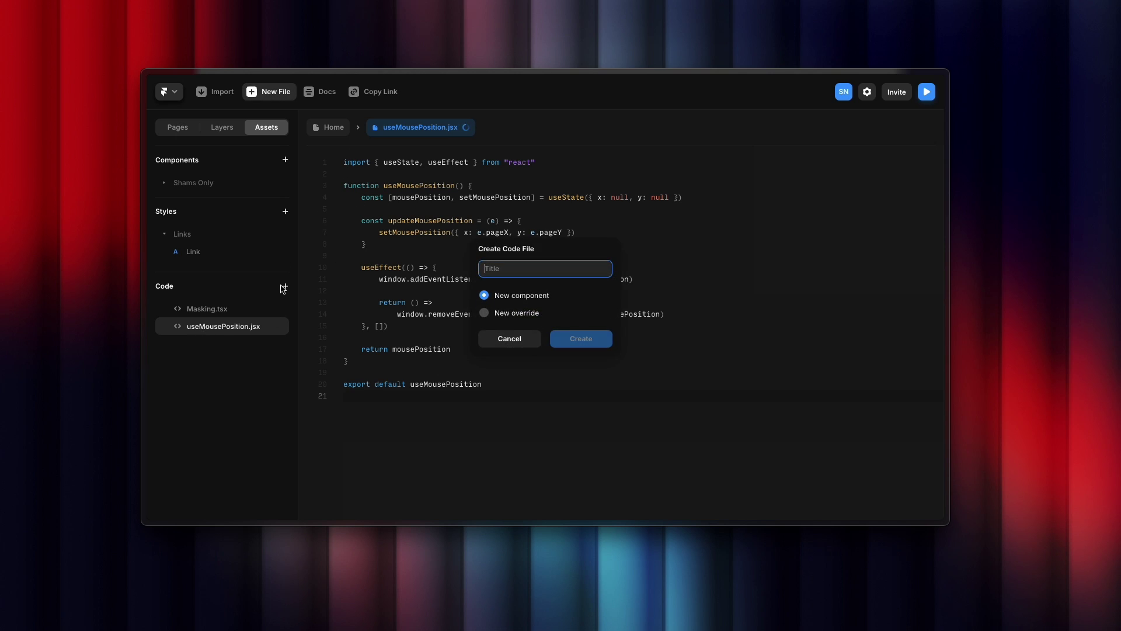
type("Sham.")
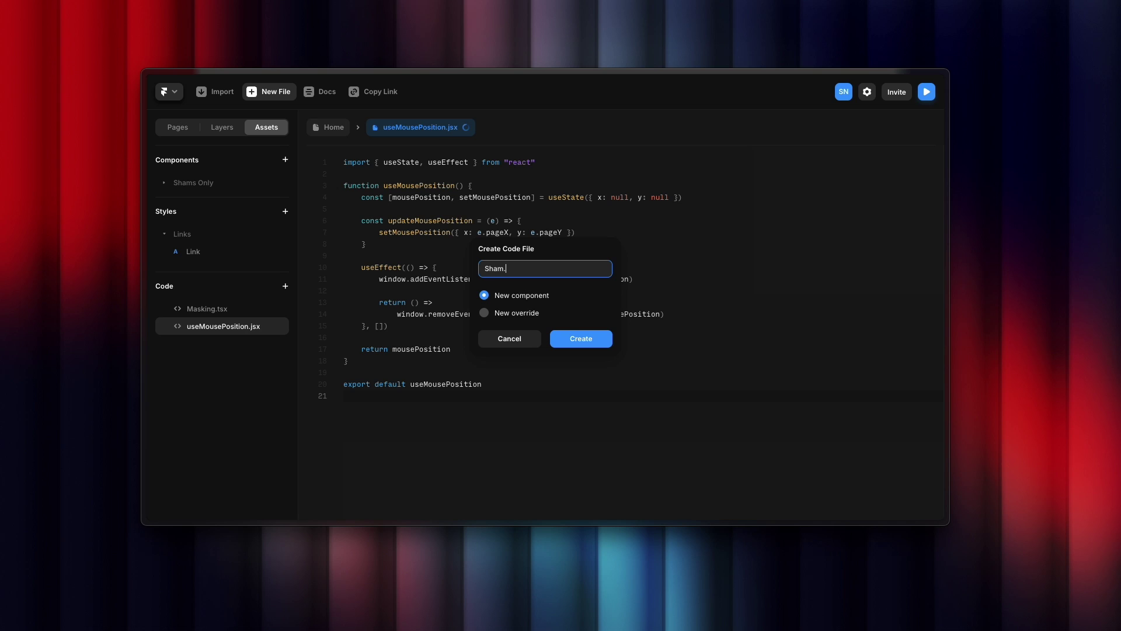
type("jsx")
left_click(583, 340)
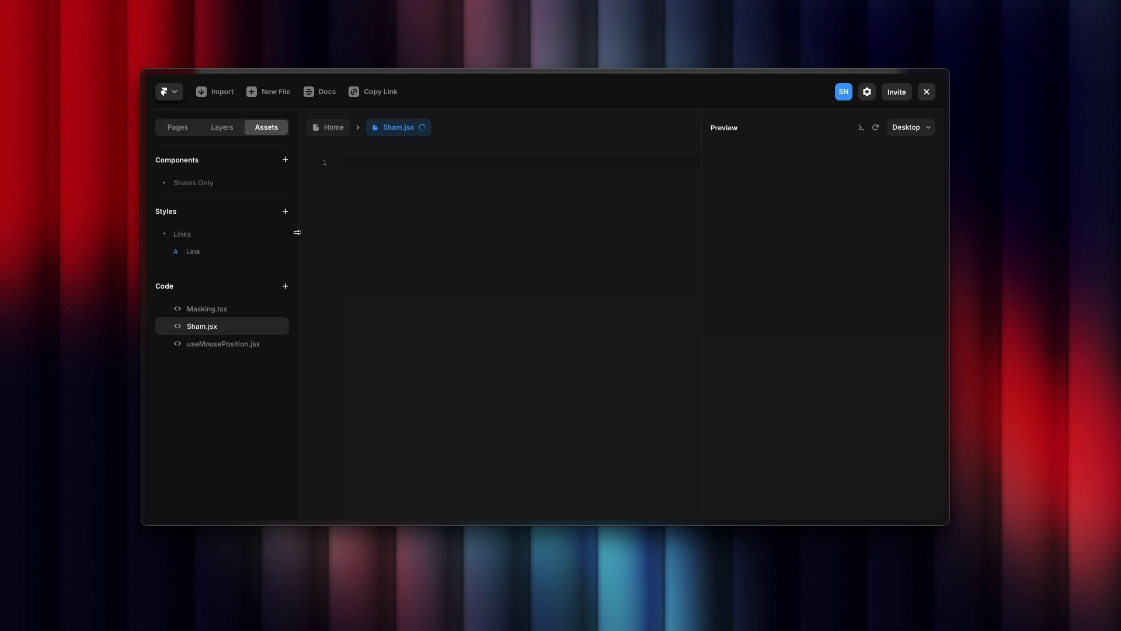
left_click(328, 132)
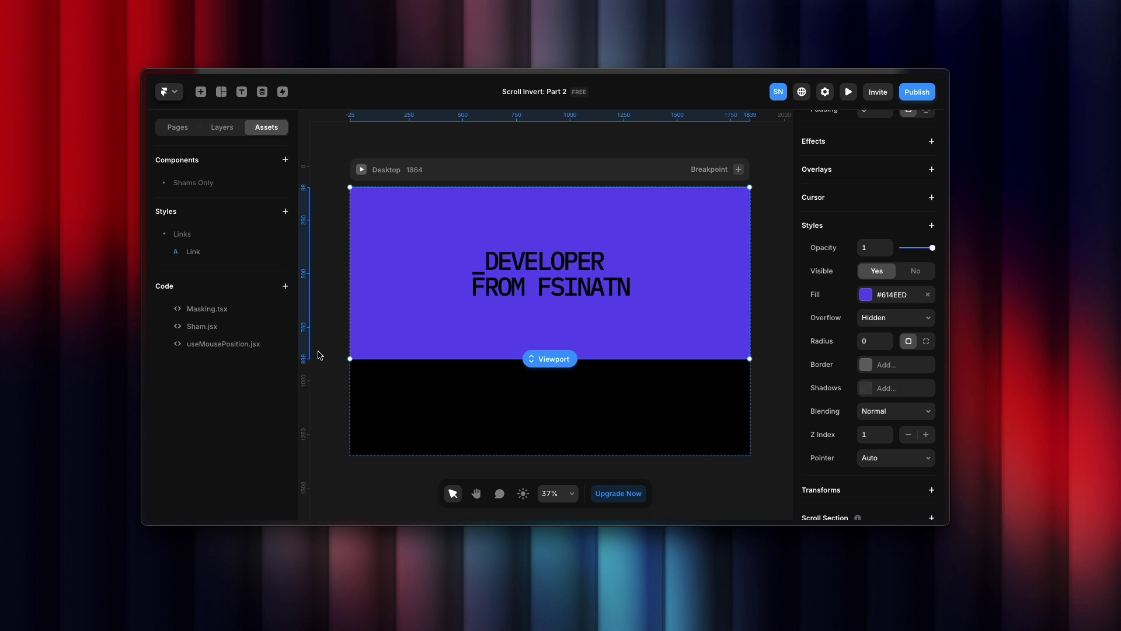
Step: Apply the withMaskFrame code override from Masking to the mask frame
key("alt+2")
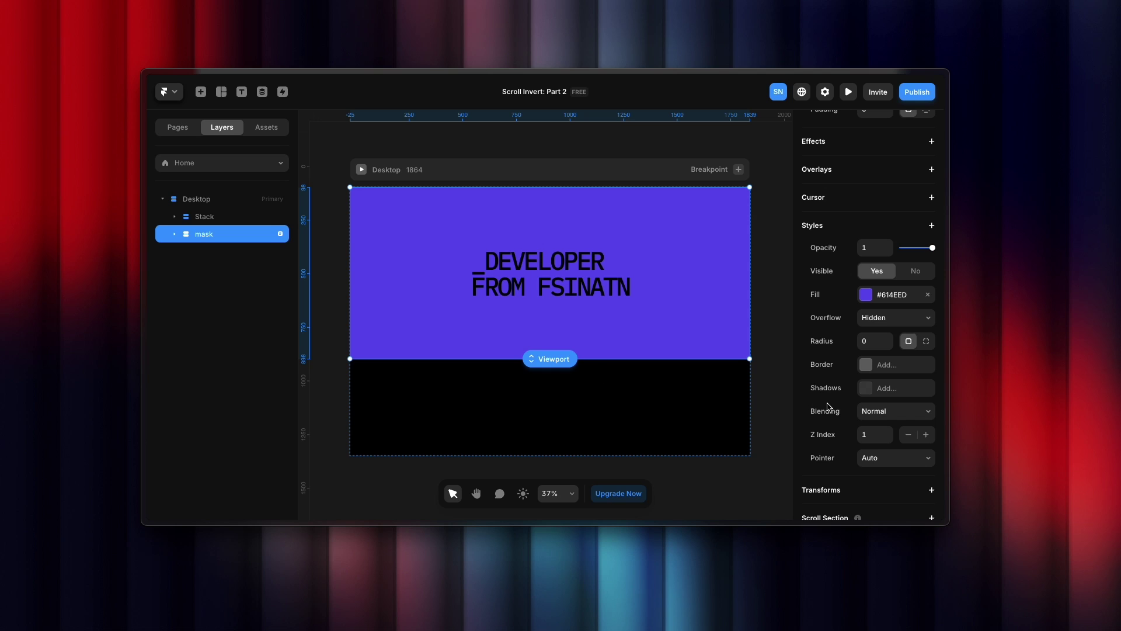
scroll(883, 417, "down", 3)
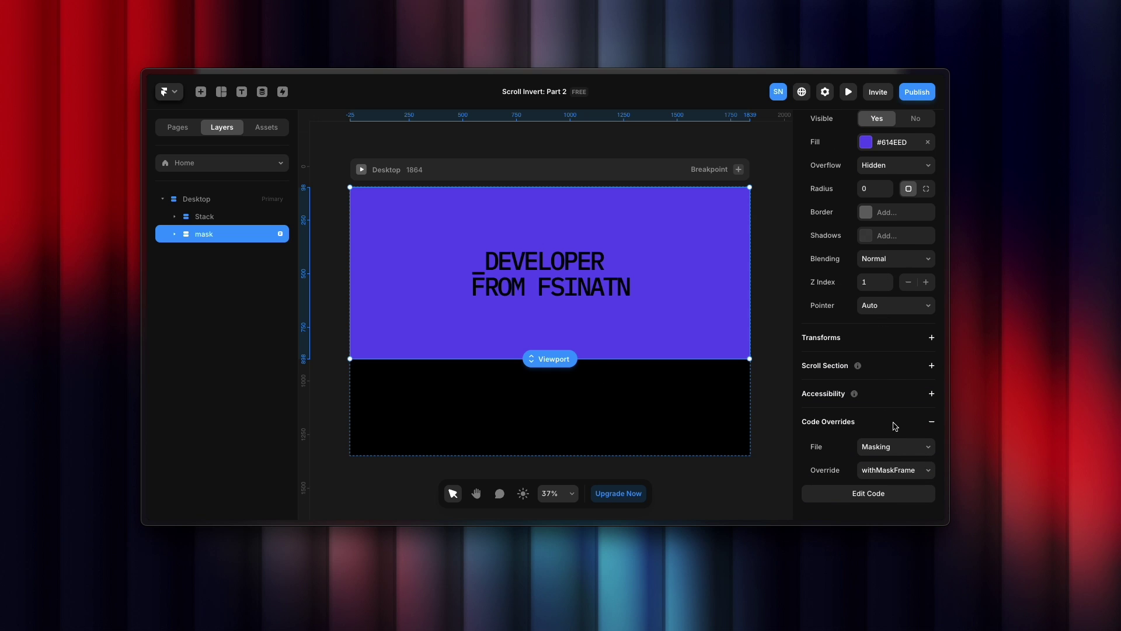
left_click(931, 421)
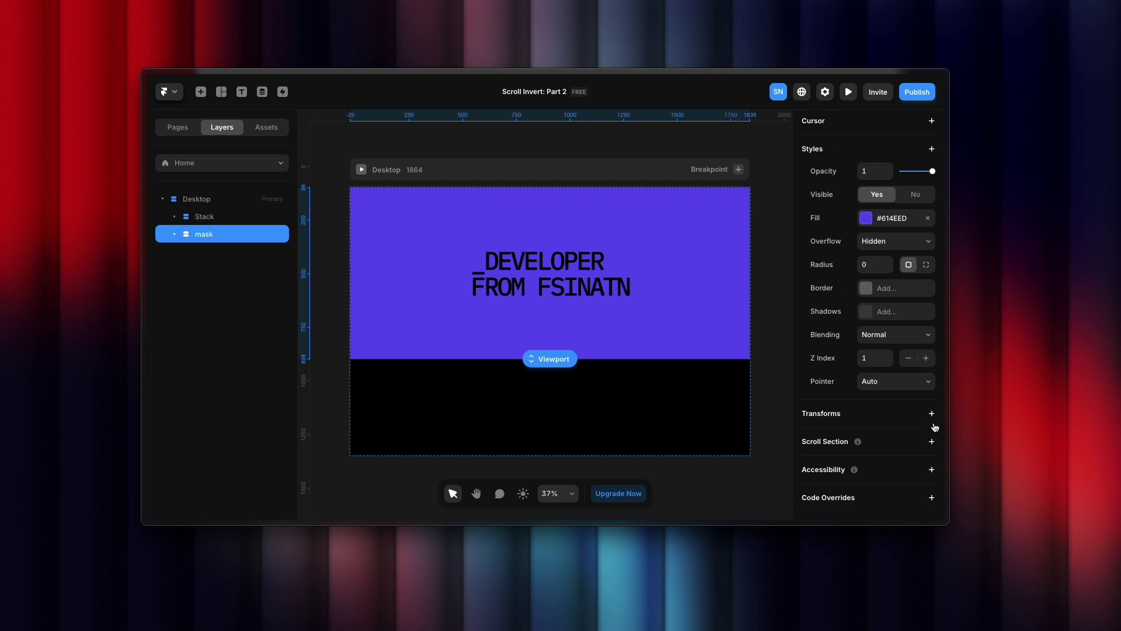
left_click(906, 497)
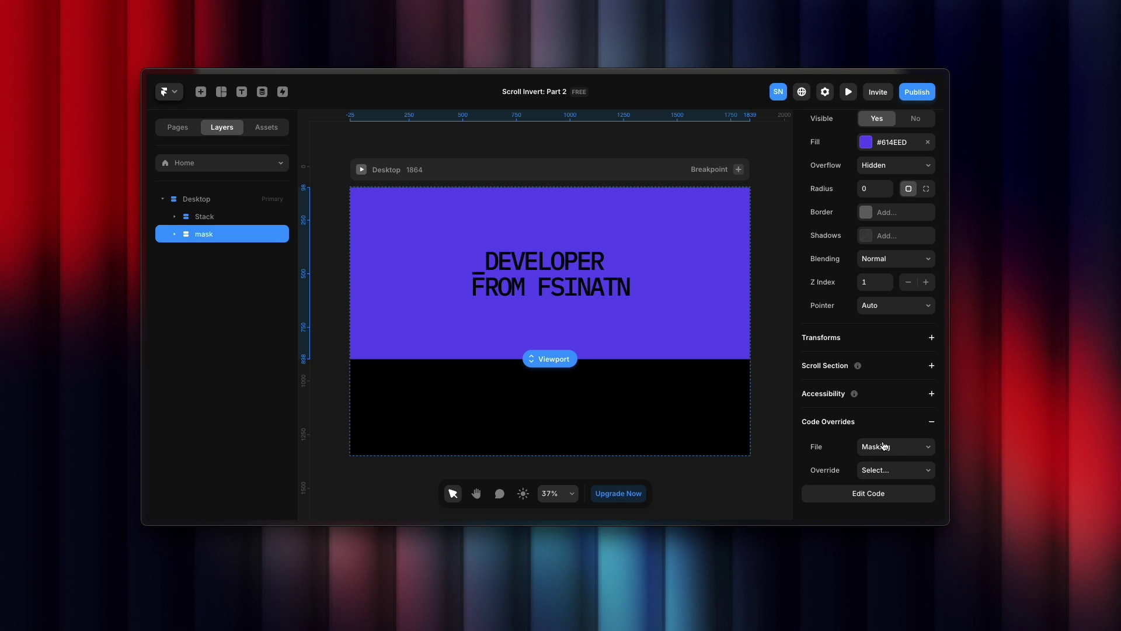
left_click(903, 471)
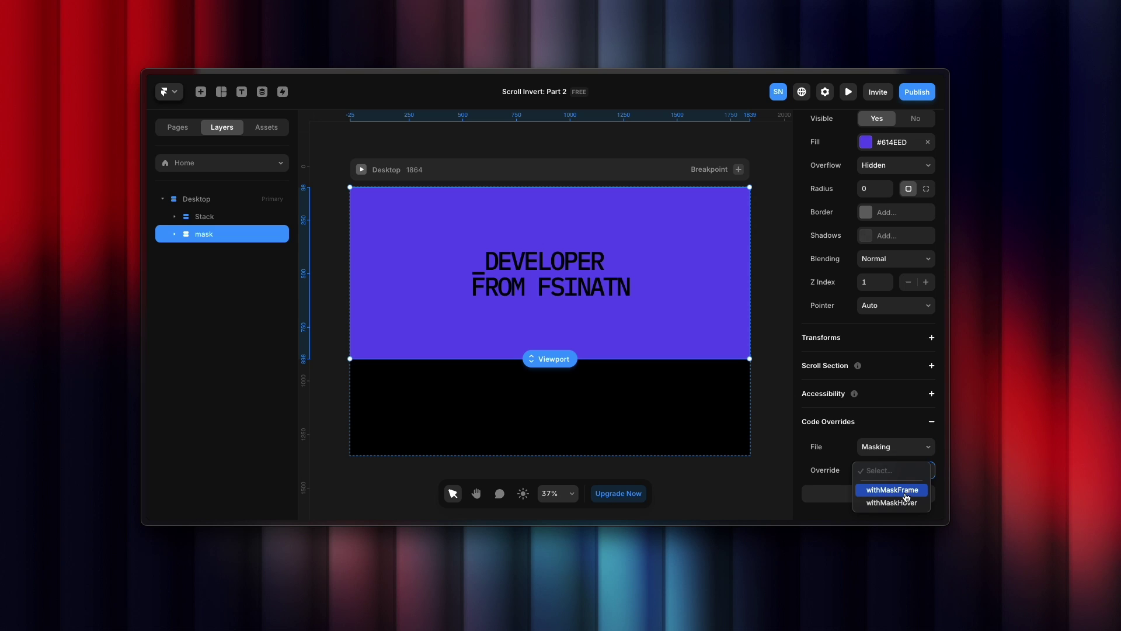
left_click(906, 497)
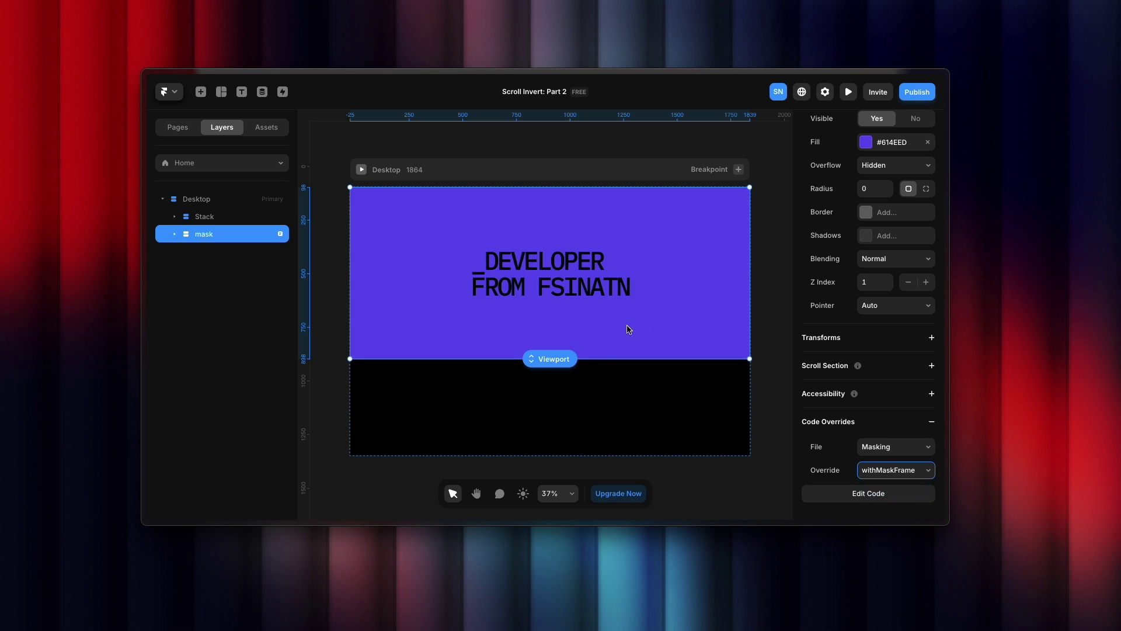
Step: Give the headline text inside mask the withMaskHover override
left_click(174, 235)
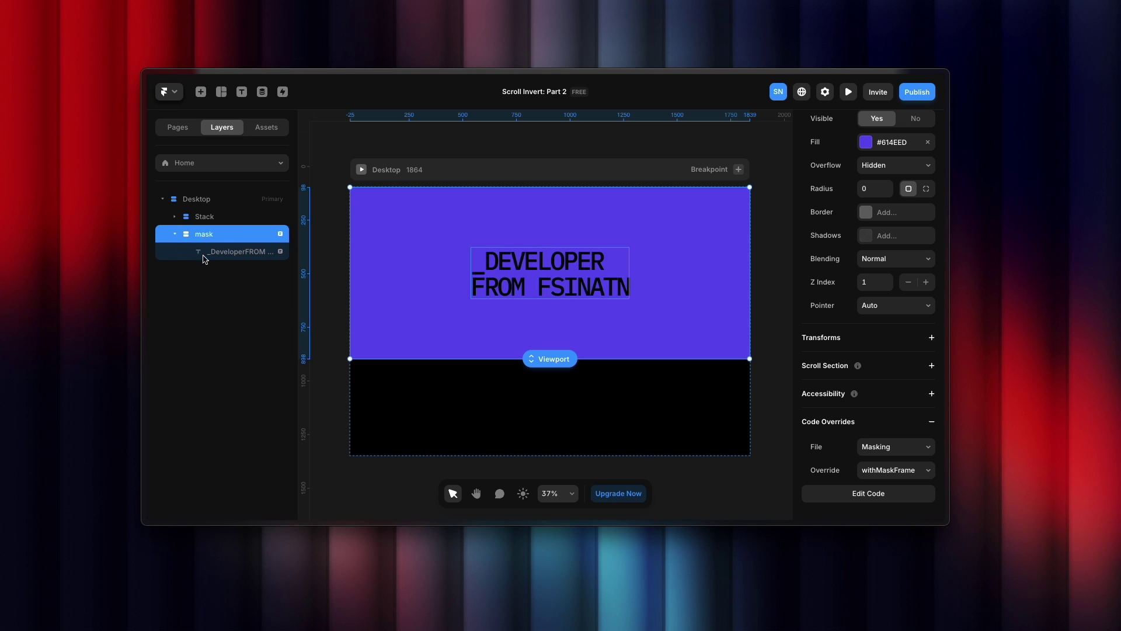
left_click(226, 257)
scroll(871, 417, "down", 3)
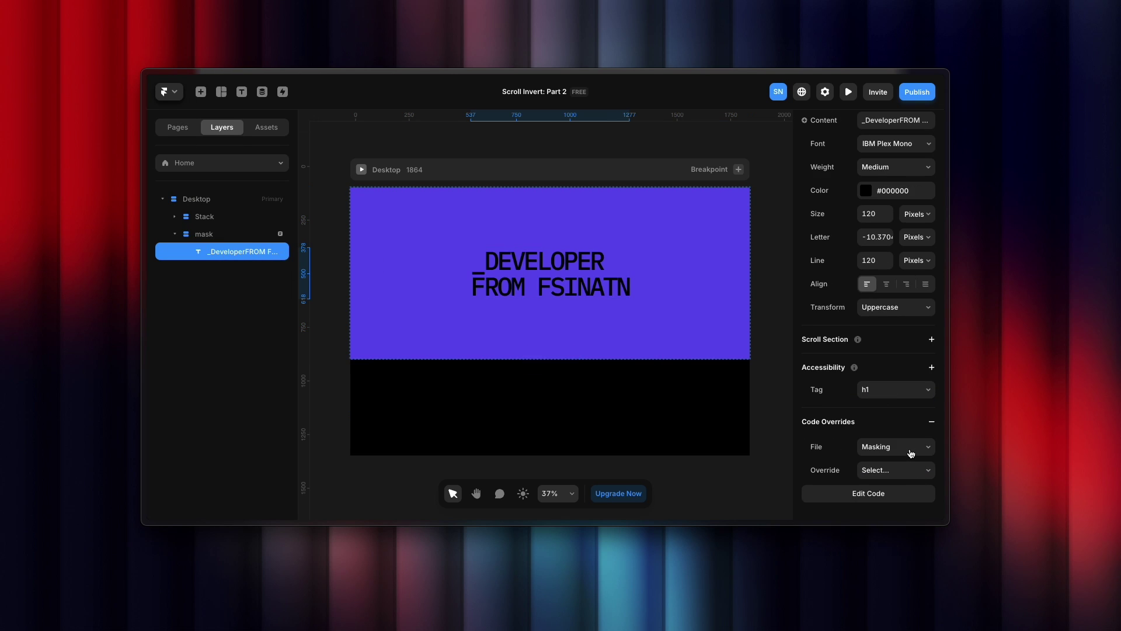
left_click(904, 472)
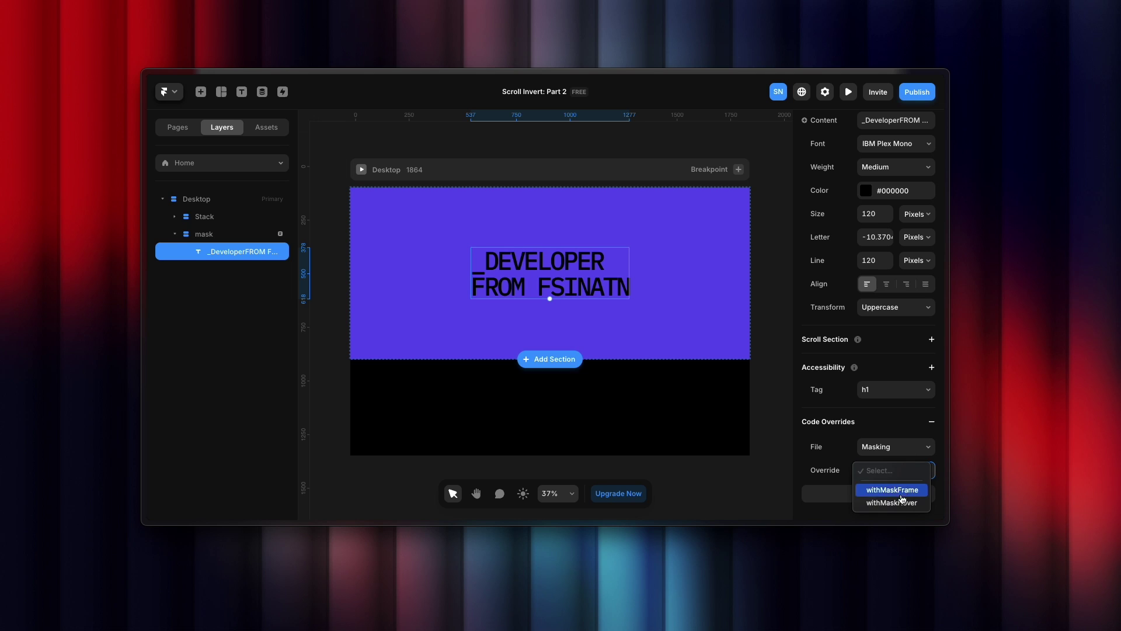
left_click(899, 504)
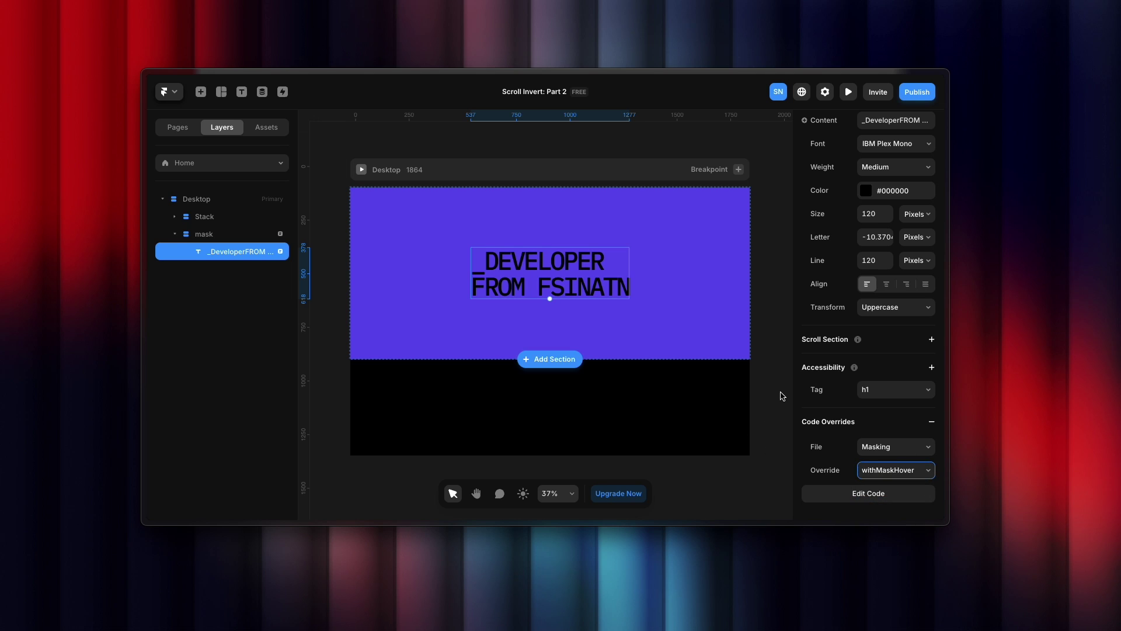
left_click(783, 396)
Step: Preview the Desktop page to see the purple circle over '_DESIGNER FROM PASSION'
left_click(361, 169)
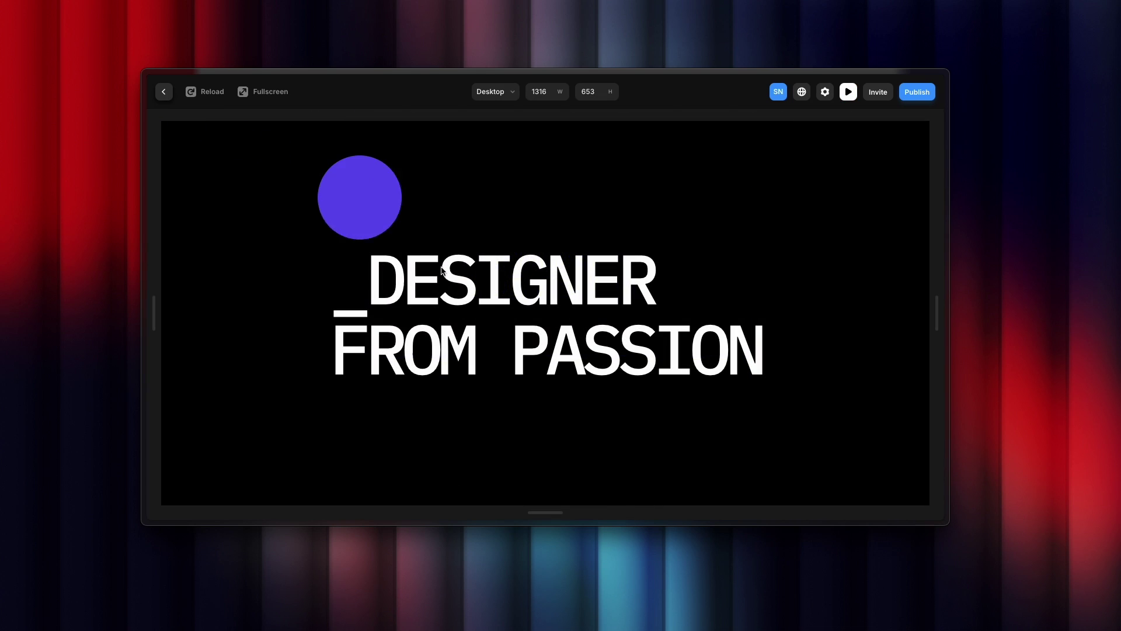